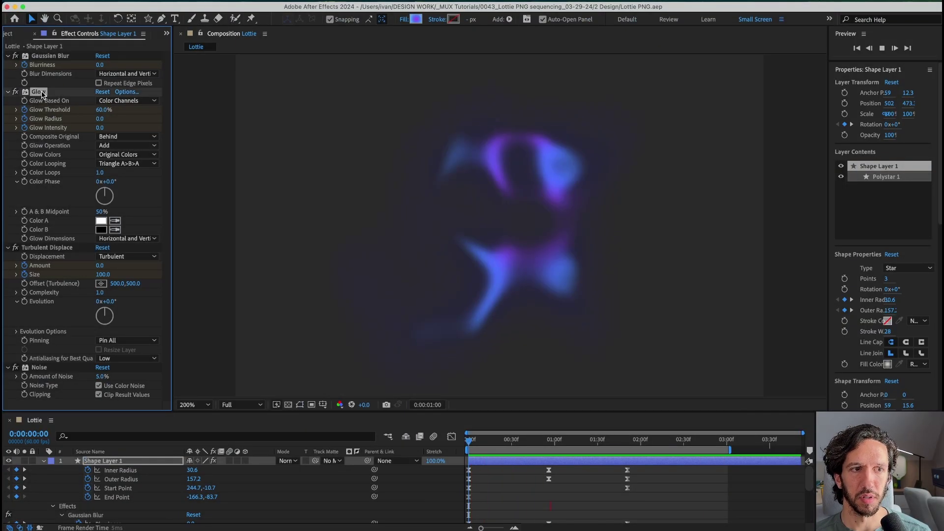
Step: Select the Turbulent Displace, Noise and Glow effects in Effect Controls during the looping preview
left_click(48, 248)
left_click(39, 368)
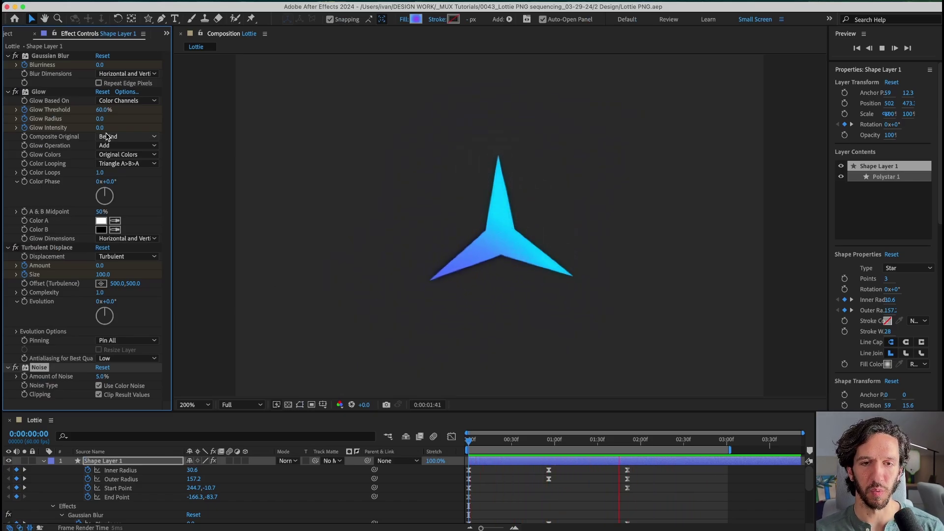
left_click(54, 93)
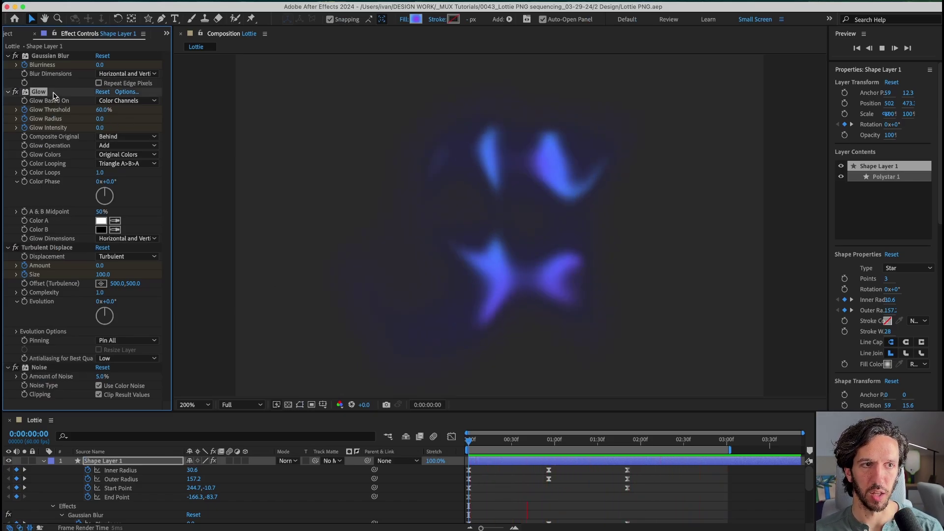
left_click(43, 248)
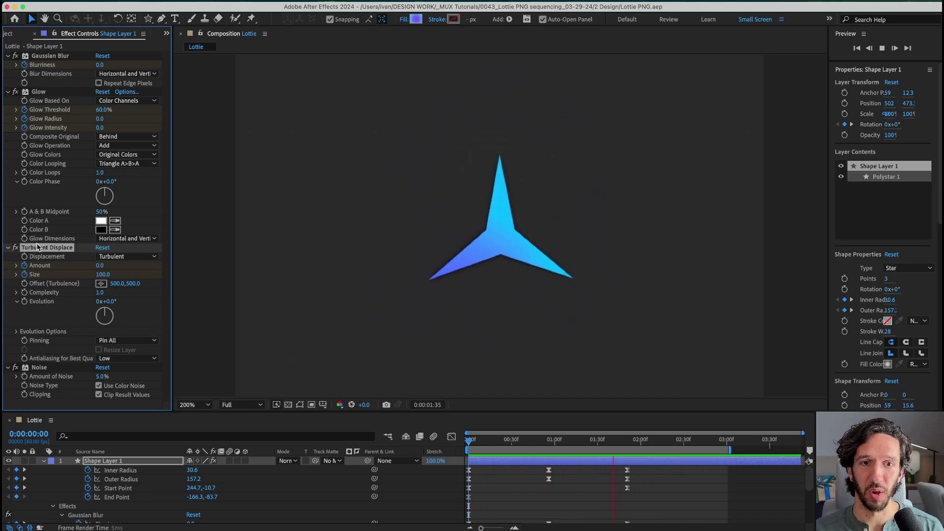
left_click(554, 444)
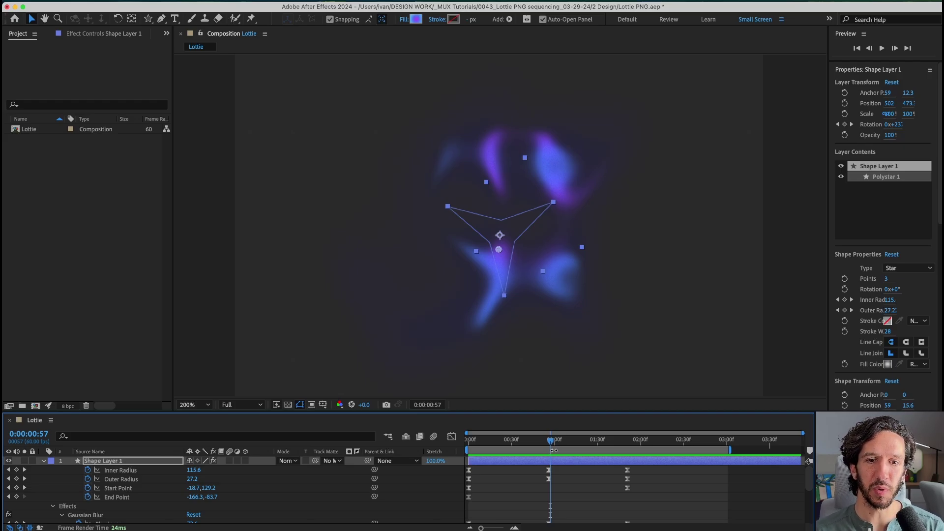
left_click_drag(552, 446, 544, 442)
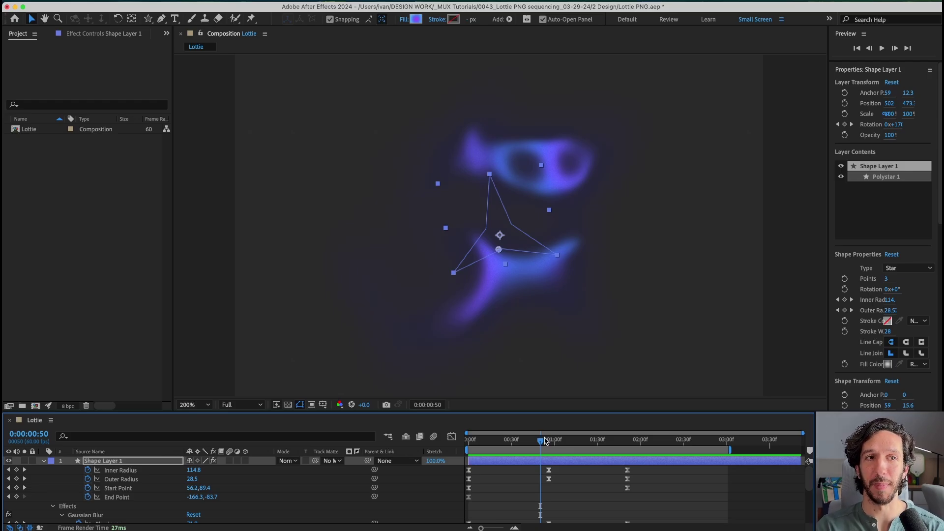
mouse_move(545, 441)
left_mouse_down()
mouse_move(590, 441)
mouse_move(493, 441)
mouse_move(468, 453)
mouse_move(546, 452)
left_mouse_up()
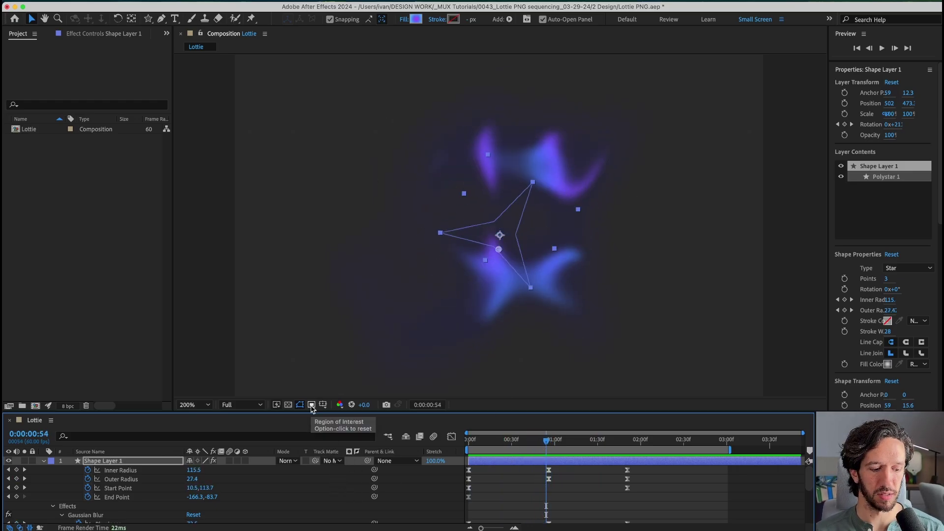
Step: Draw a Region of Interest box around the star and tighten its corners
left_click(311, 405)
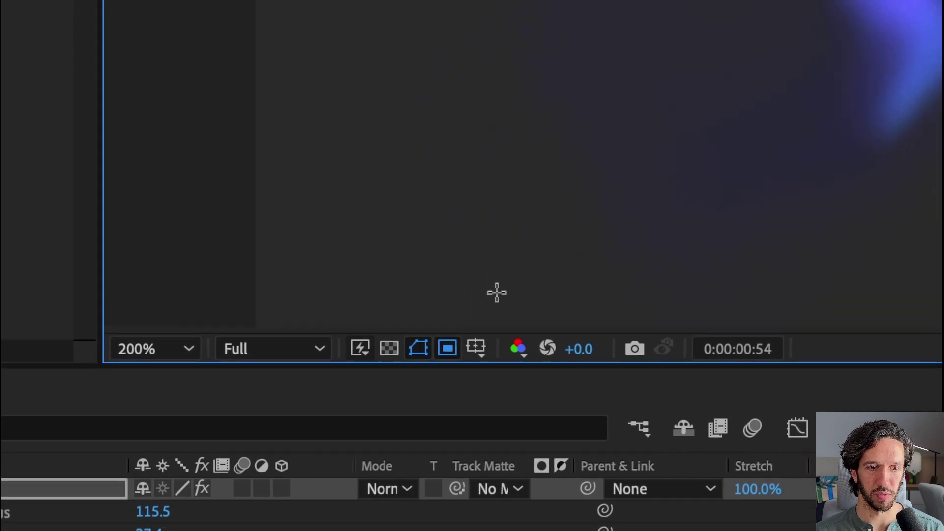
left_click_drag(472, 247, 760, 516)
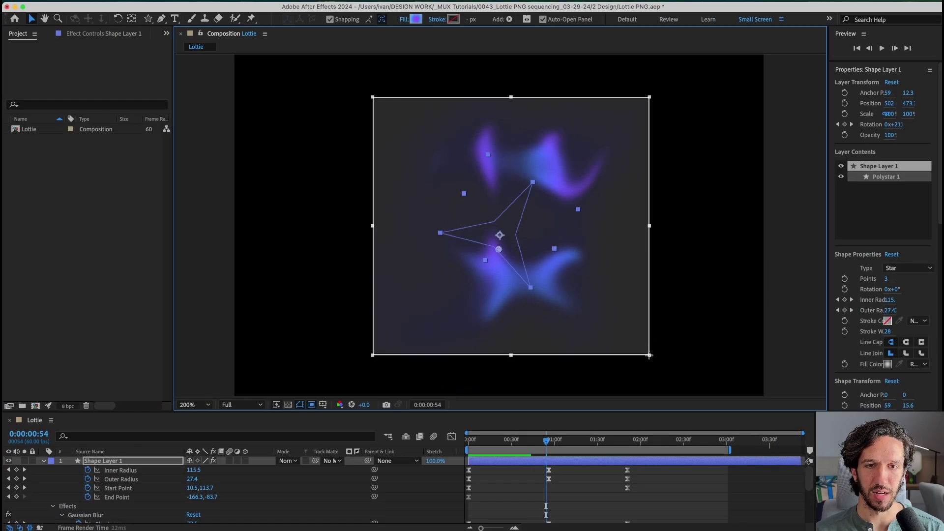
left_click_drag(649, 355, 638, 351)
left_click_drag(374, 101, 384, 110)
Step: Scrub through the animation and adjust the region so the glow and blur stay inside
left_click(554, 443)
left_click_drag(556, 445, 548, 473)
key("Home")
left_click_drag(566, 324, 539, 326)
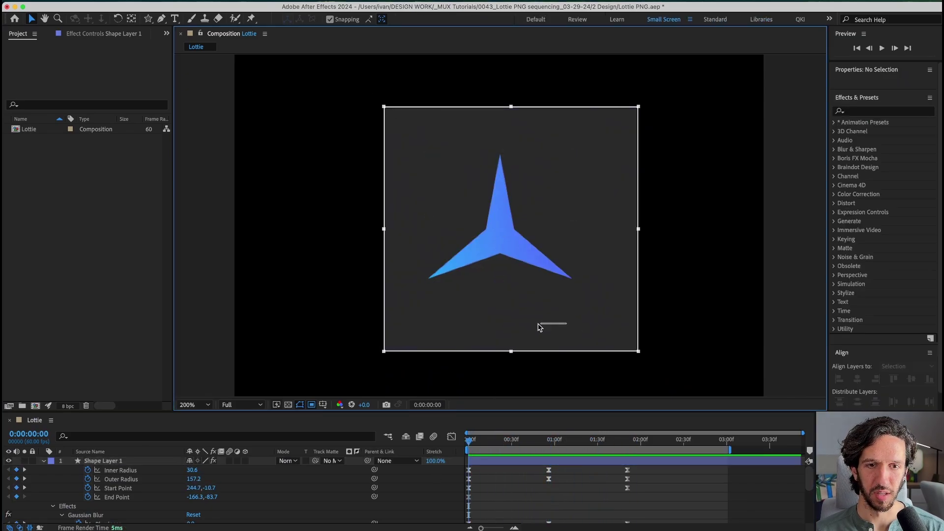
left_click_drag(638, 357, 616, 352)
left_click_drag(526, 443, 536, 441)
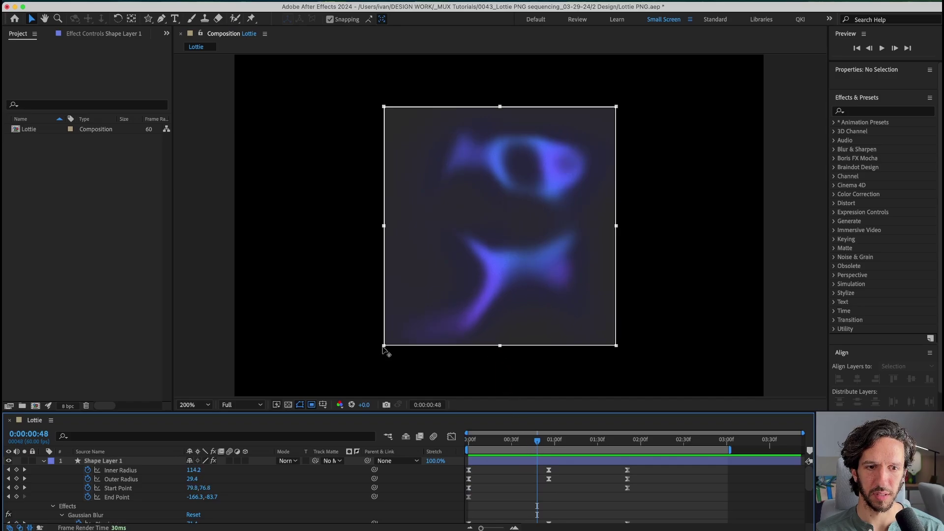
left_click_drag(385, 350, 377, 351)
key("Home")
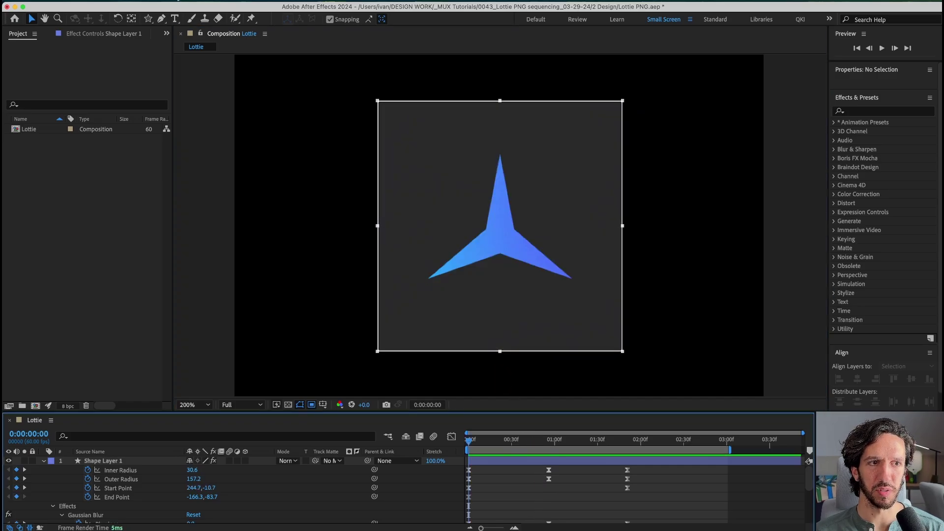
Step: Crop the Lottie comp to the region of interest and check its new 458 × 469 size
left_click(211, 6)
mouse_move(172, 6)
mouse_move(214, 190)
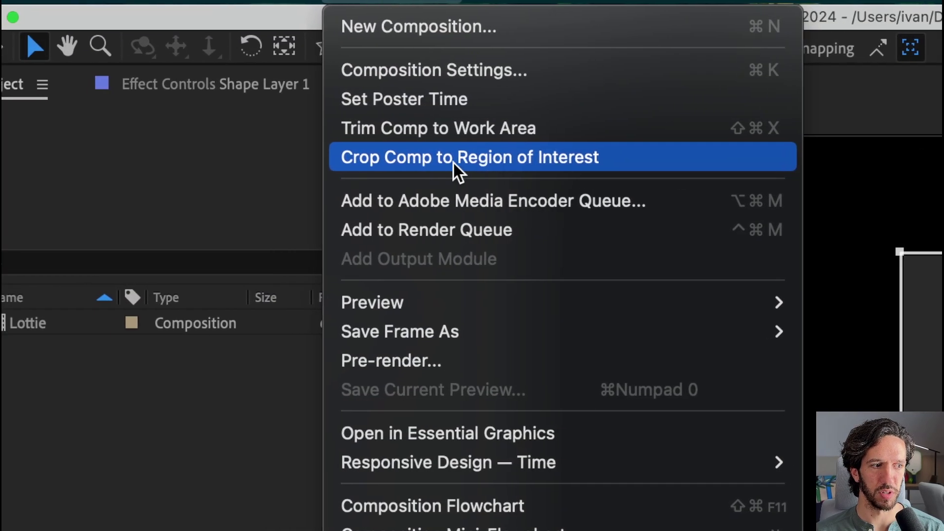
left_click(212, 64)
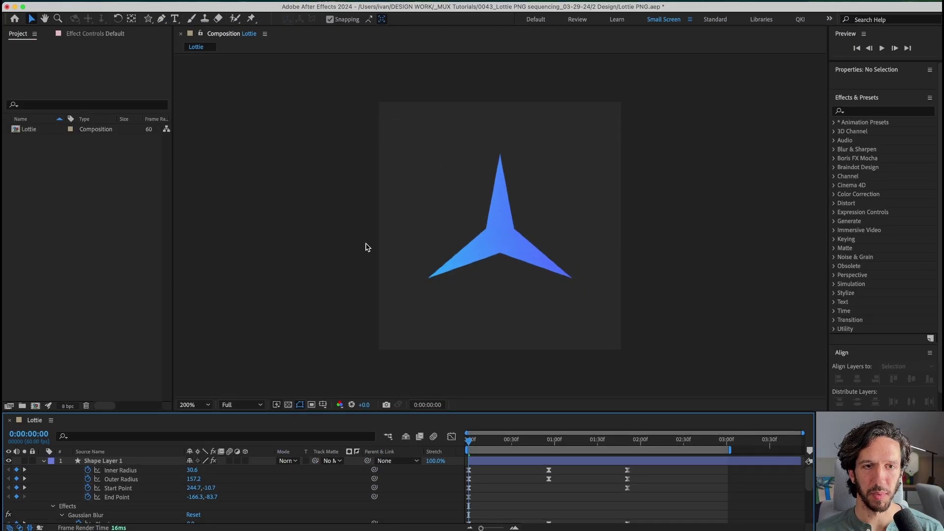
left_click(21, 132)
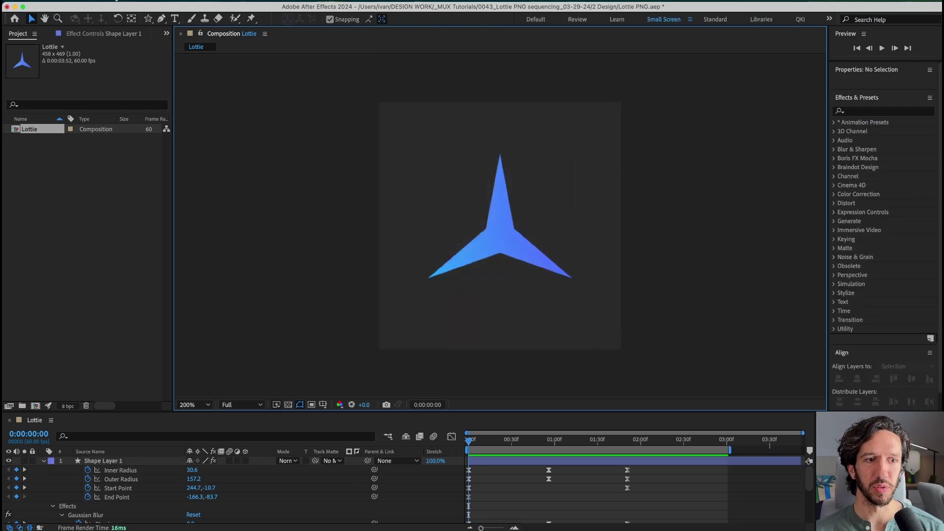
Step: Add the Lottie comp to the Render Queue
left_click(117, 1)
mouse_move(193, 180)
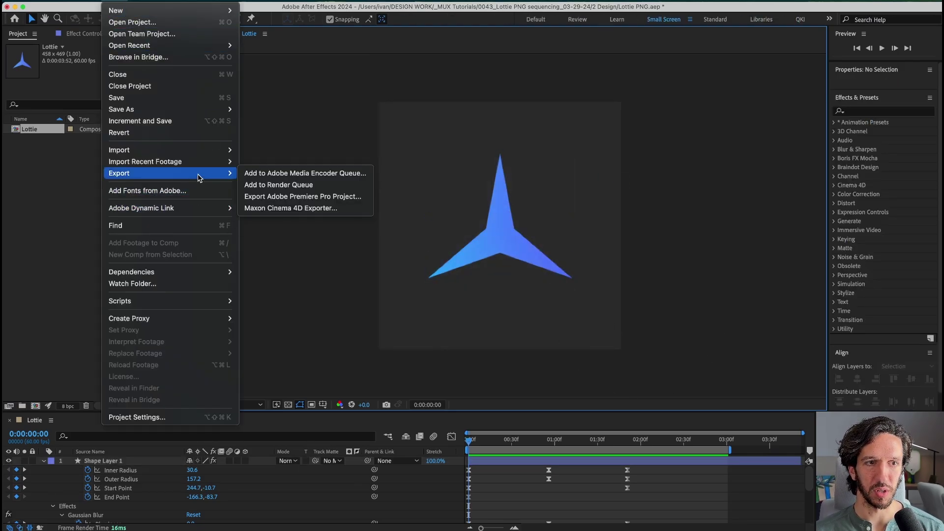
left_click(322, 320)
left_click(118, 1)
mouse_move(191, 168)
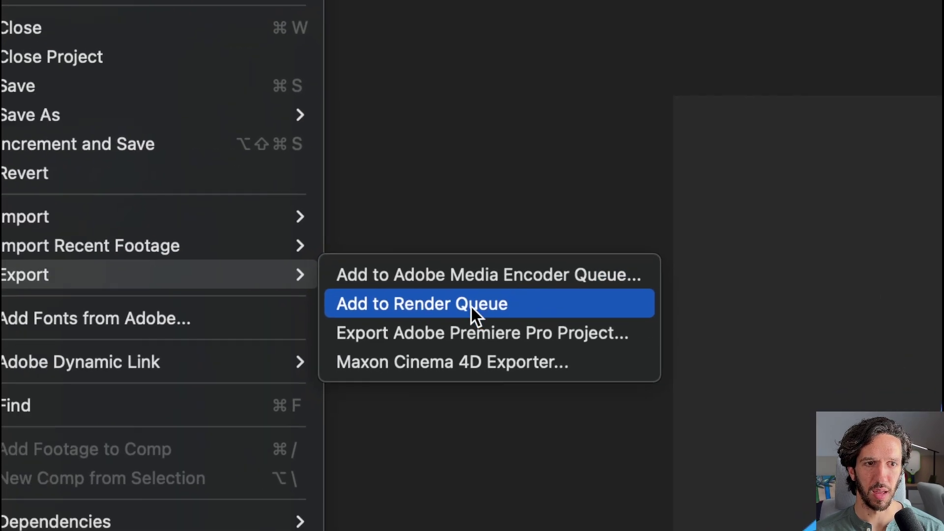
left_click(473, 307)
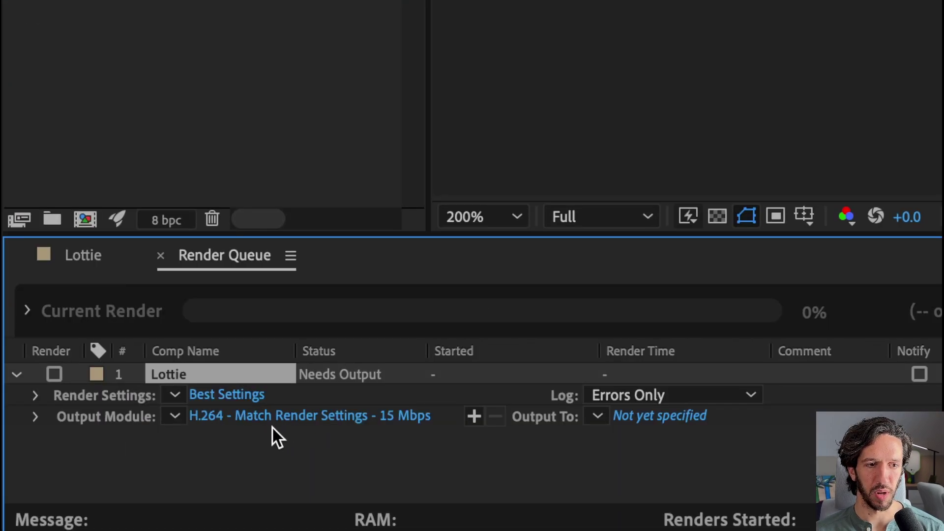
Step: Set the output module to PNG Sequence with Import post-render and RGB + Alpha channels
left_click(340, 423)
left_click(473, 313)
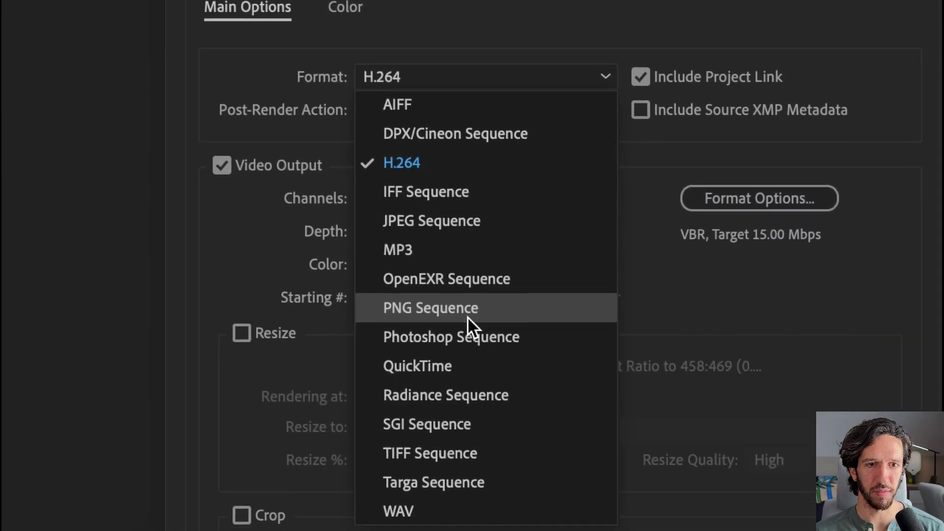
left_click(469, 305)
left_click(450, 107)
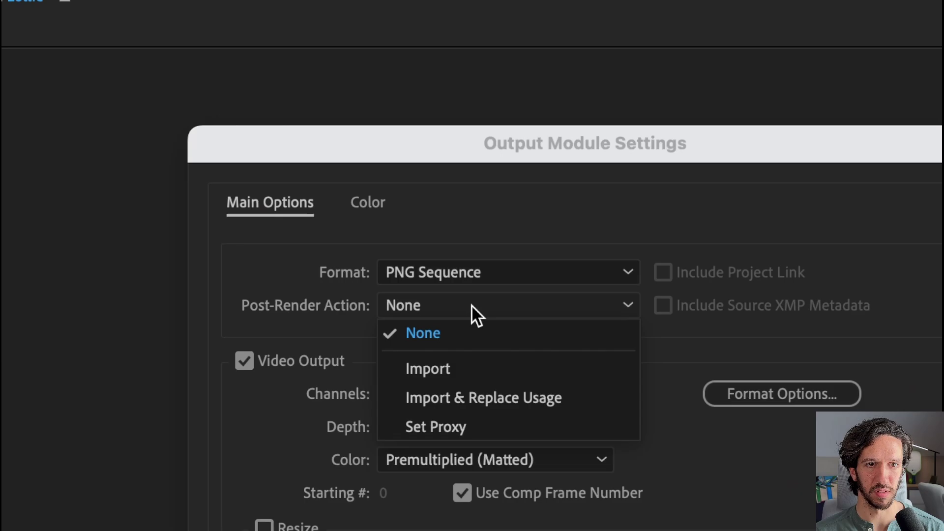
left_click(457, 368)
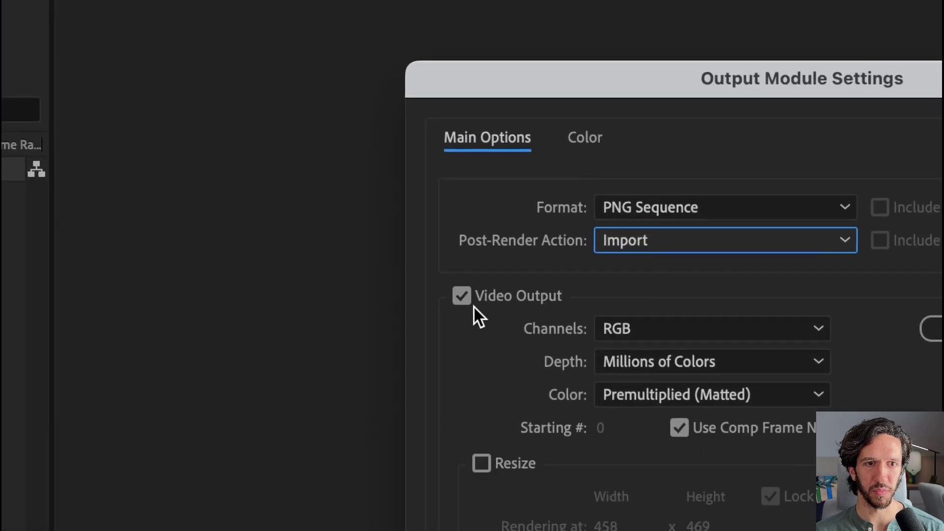
left_click(661, 331)
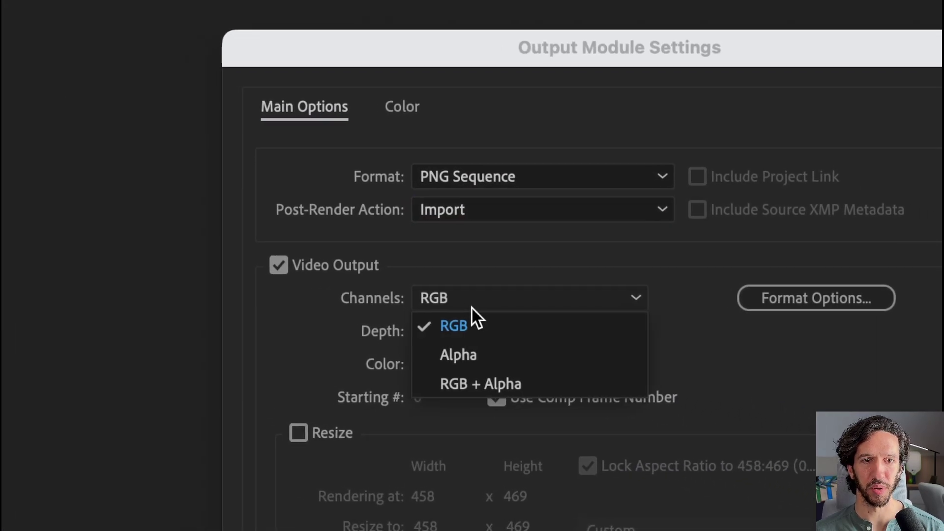
left_click(477, 382)
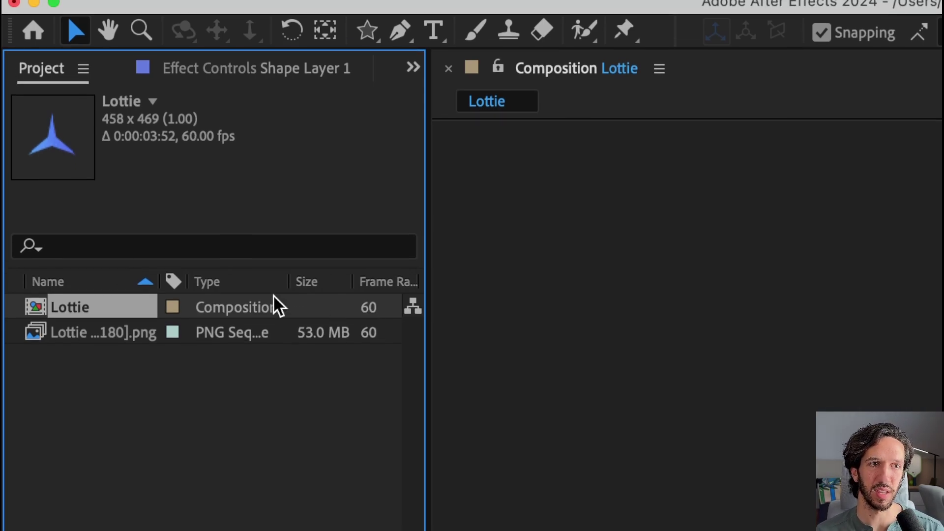
Step: Change the Lottie comp's frame rate to 24 fps in Composition Settings
right_click(107, 305)
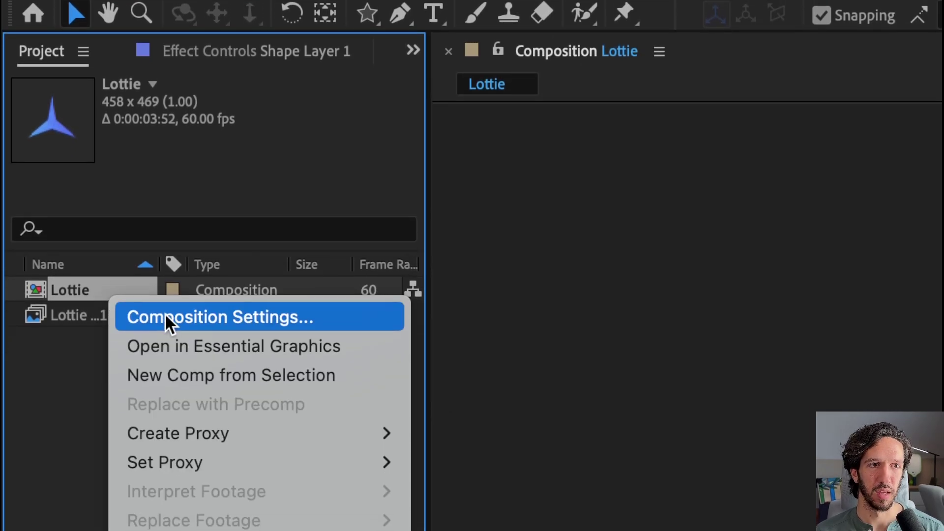
left_click(175, 331)
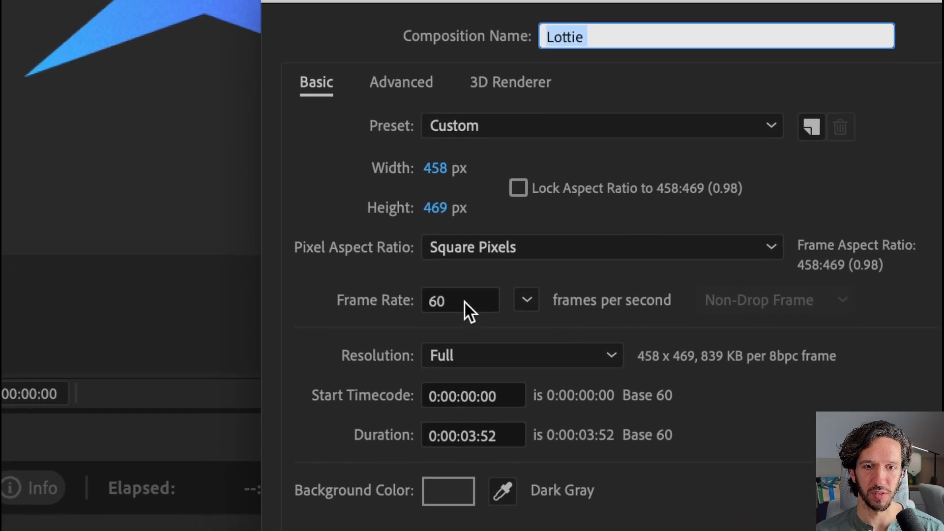
double_click(659, 493)
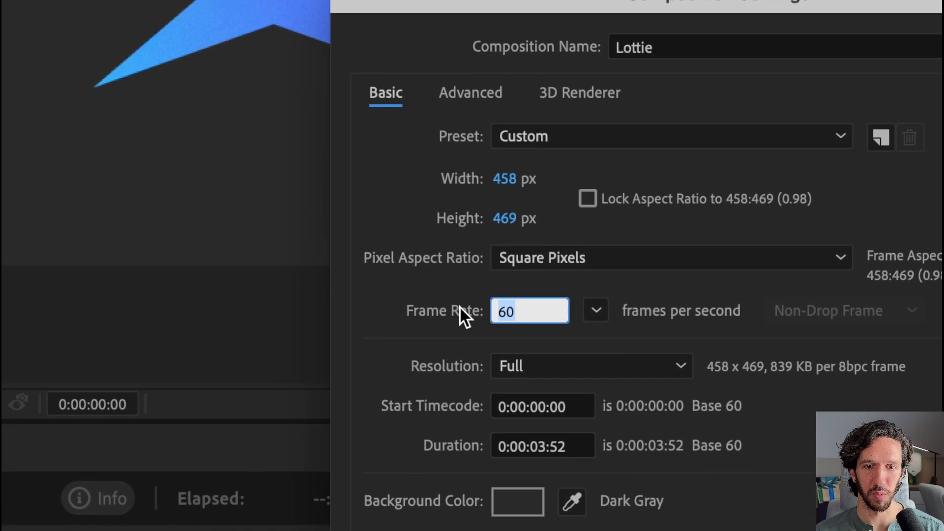
type("24")
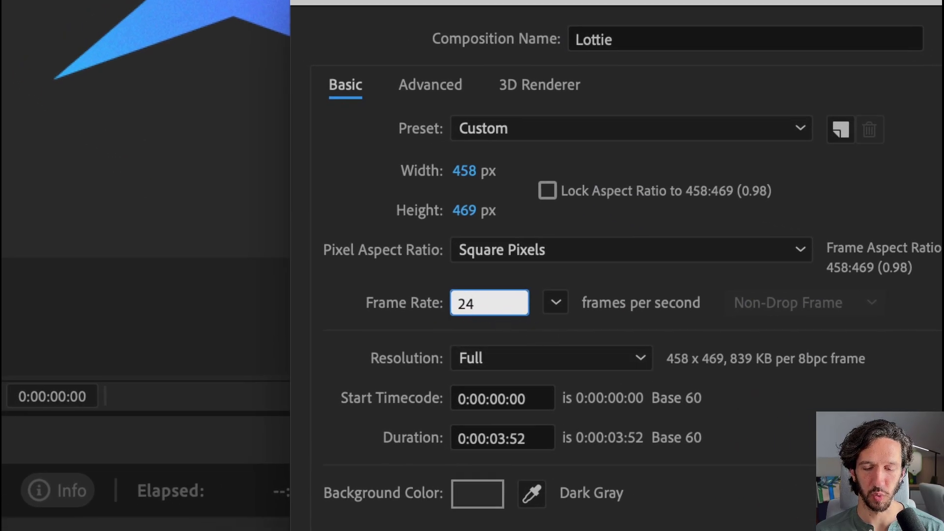
key("Return")
double_click(54, 133)
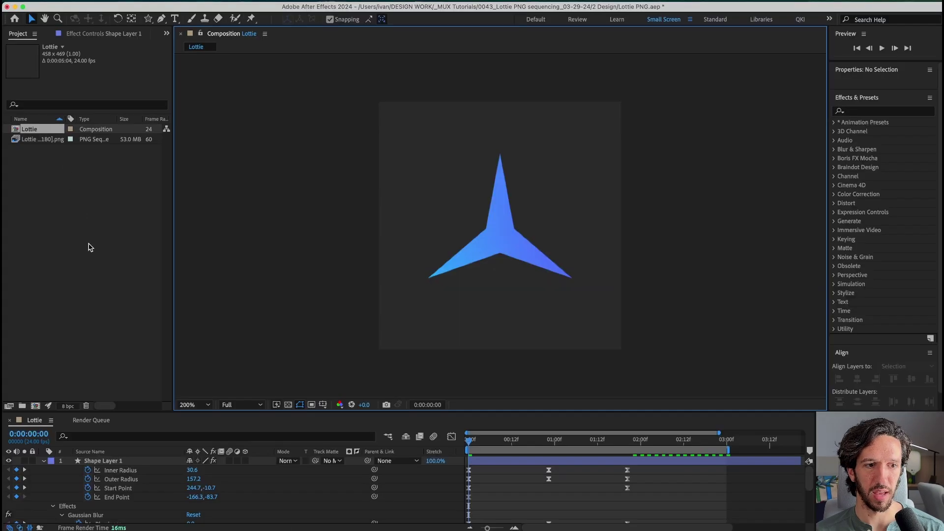
Step: Queue the 24 fps comp and set its render resolution to Quarter
left_click(36, 6)
left_click(106, 6)
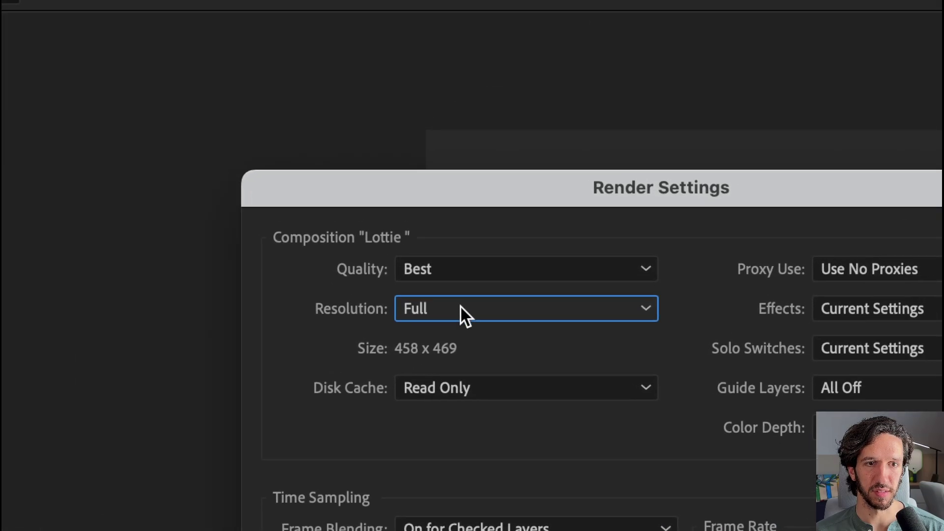
left_click(464, 309)
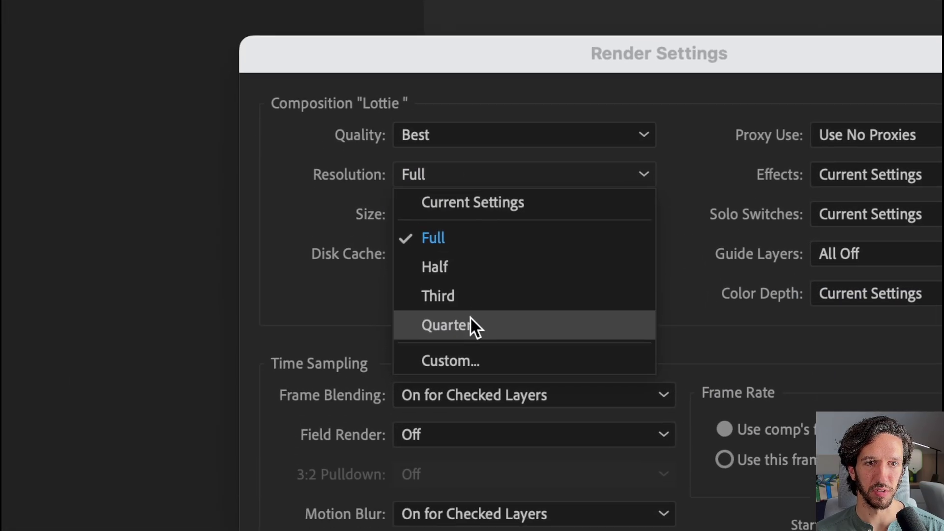
left_click(471, 320)
left_click(467, 172)
left_click(435, 215)
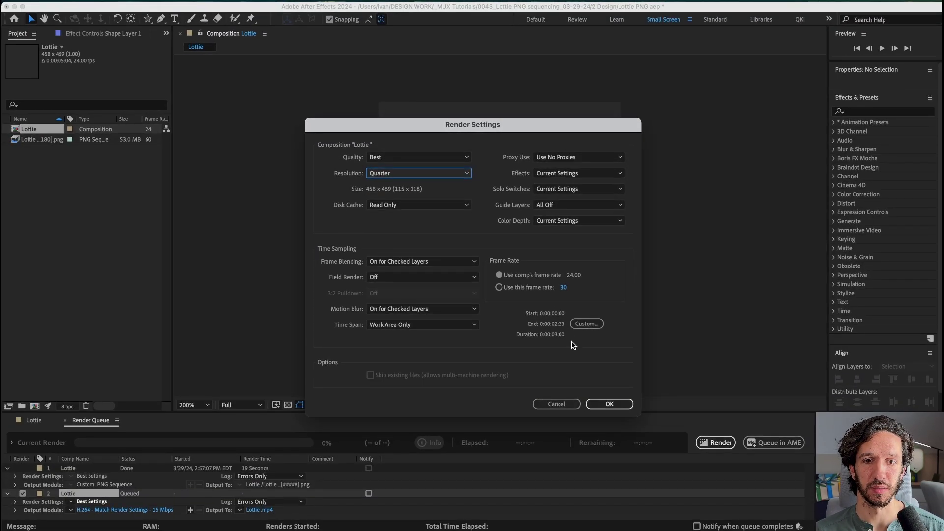
left_click(609, 404)
left_click(14, 150)
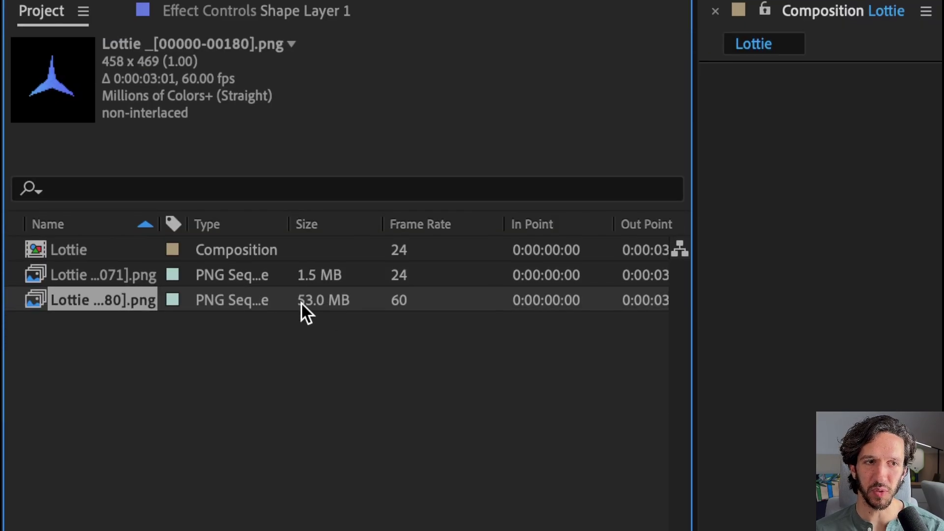
left_click(322, 294)
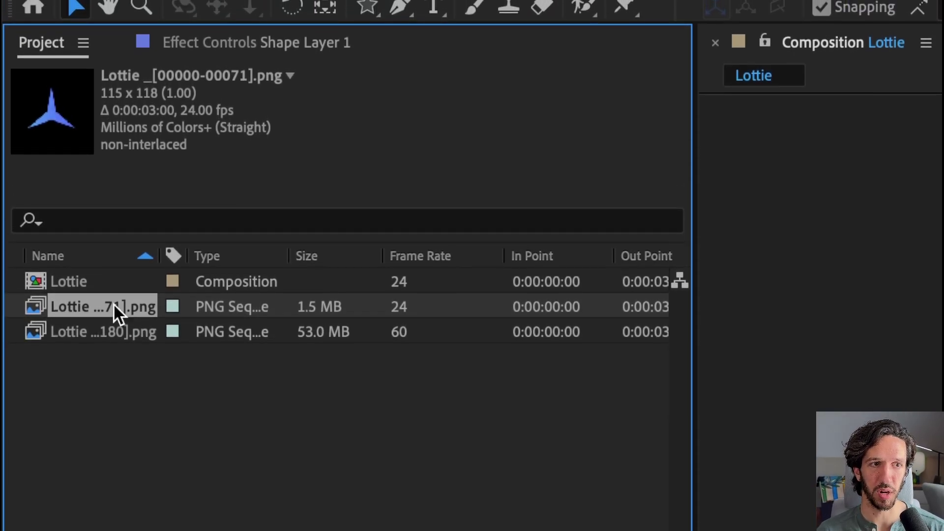
Step: Make a new comp from the 071 quarter-size PNG sequence and zoom in on the star
mouse_move(72, 305)
left_mouse_down()
mouse_move(274, 337)
mouse_move(88, 306)
left_mouse_up()
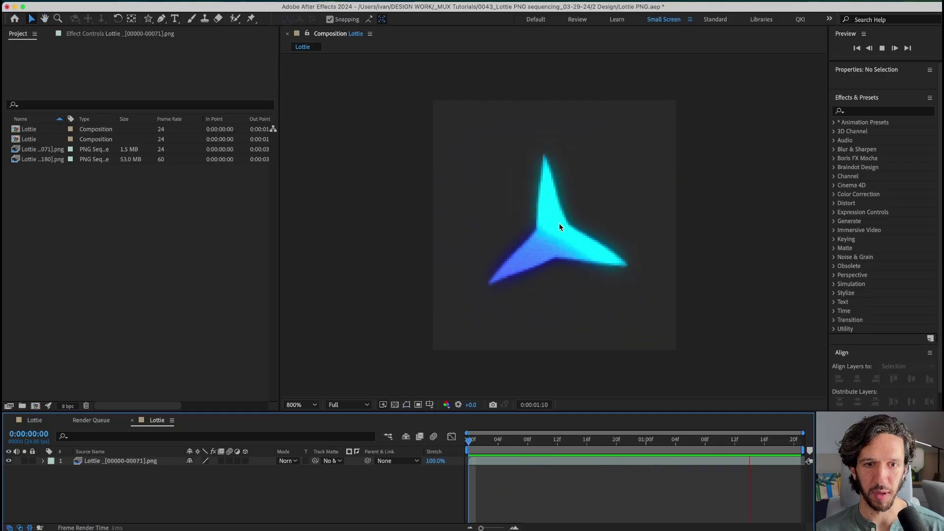
scroll(558, 226, "up", 3)
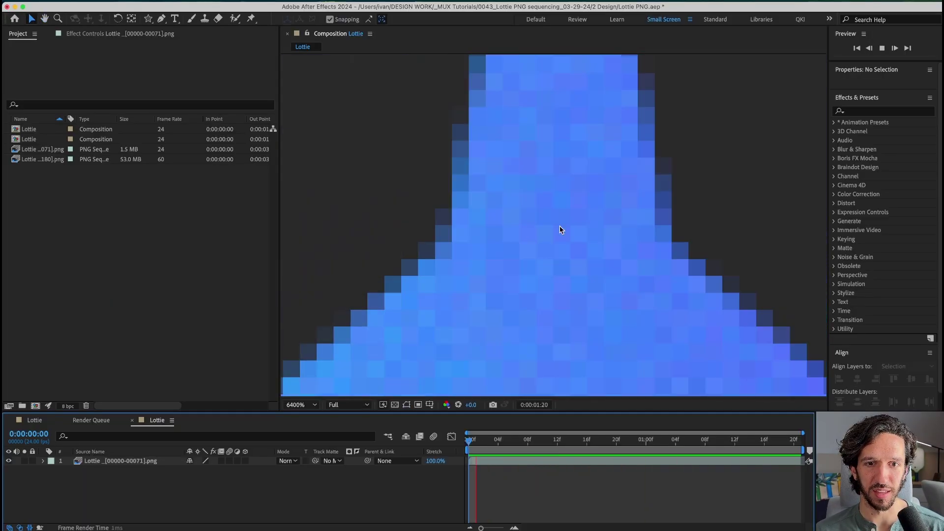
scroll(560, 233, "up", 1)
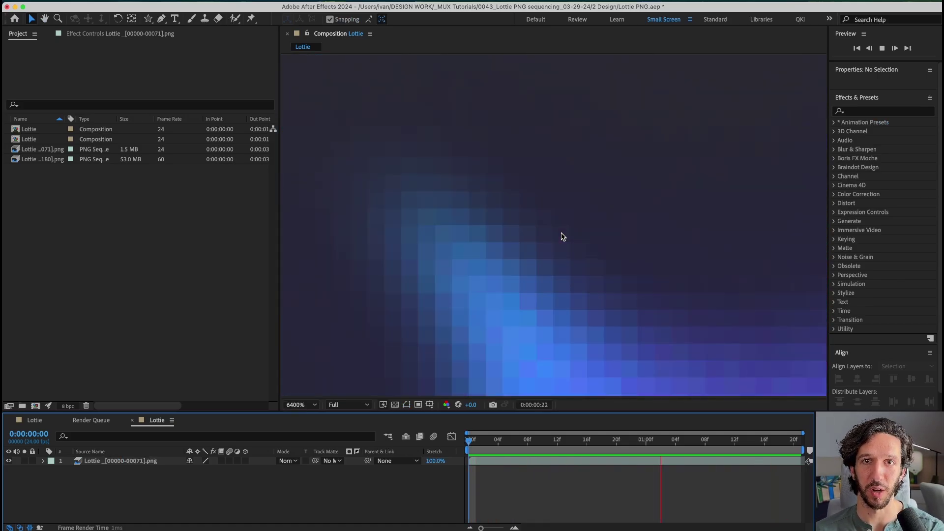
scroll(561, 233, "down", 3)
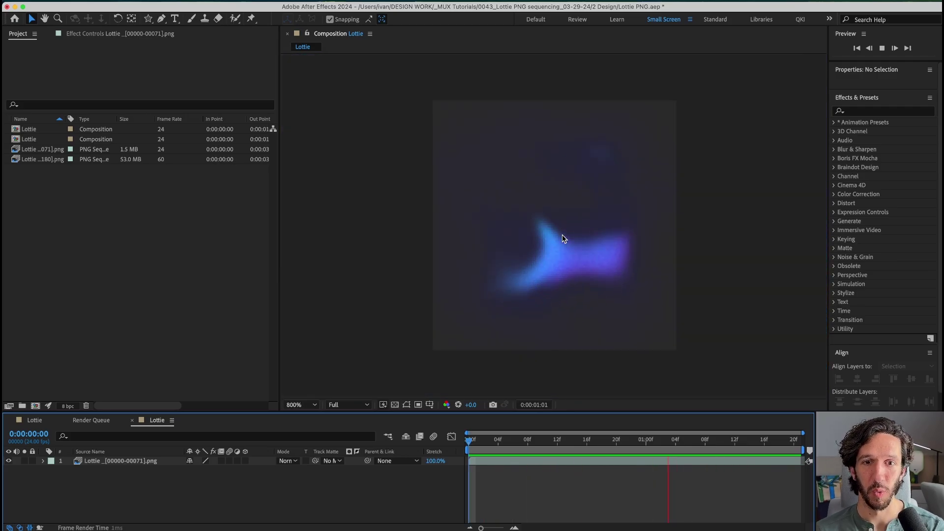
scroll(562, 235, "down", 3)
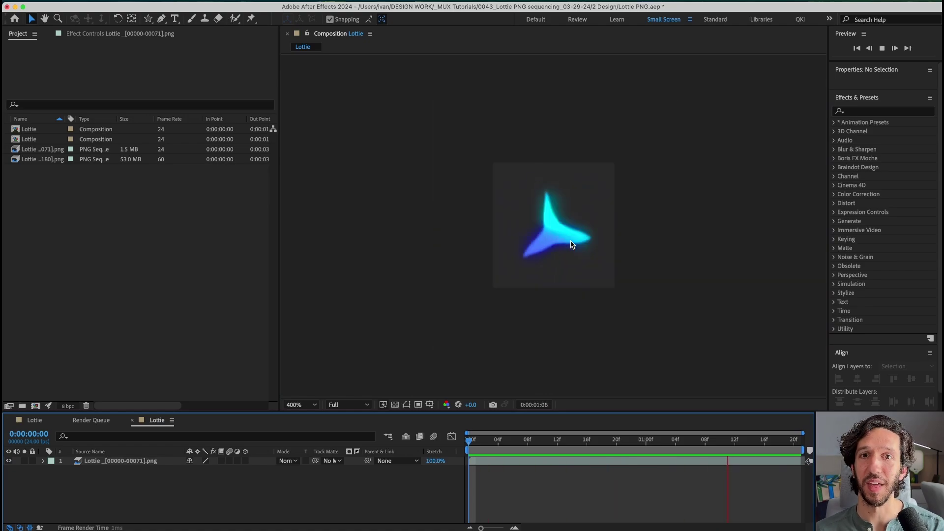
scroll(537, 233, "up", 1)
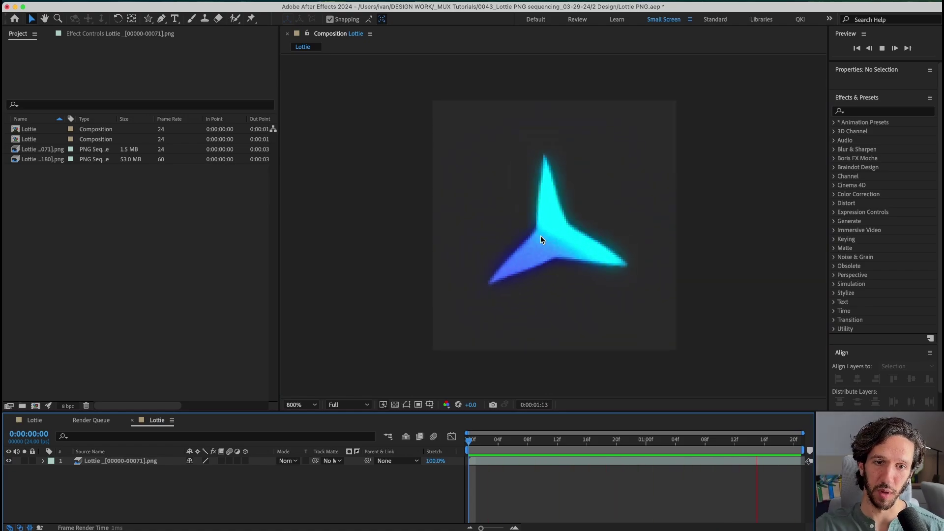
left_click(339, 0)
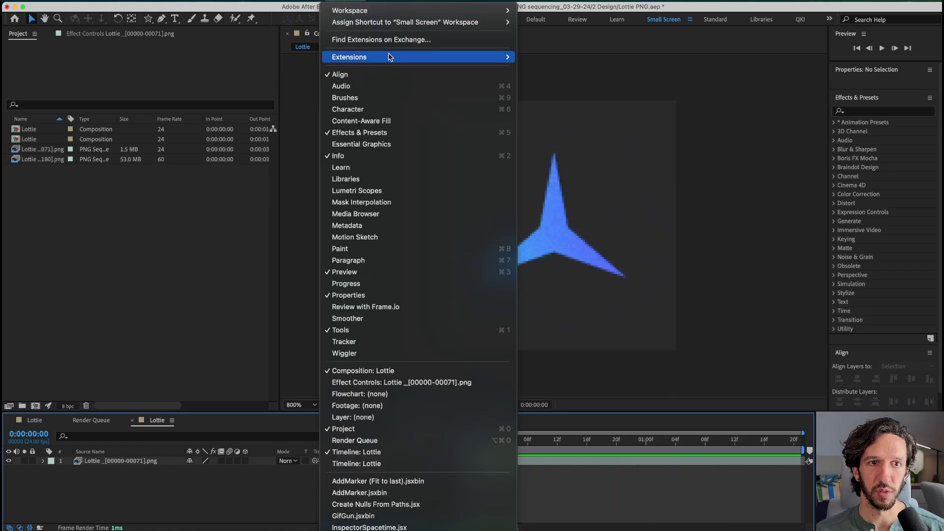
Step: Open Bodymovin and expand the Assets options in the Lottie PNG comp's settings
left_click(541, 69)
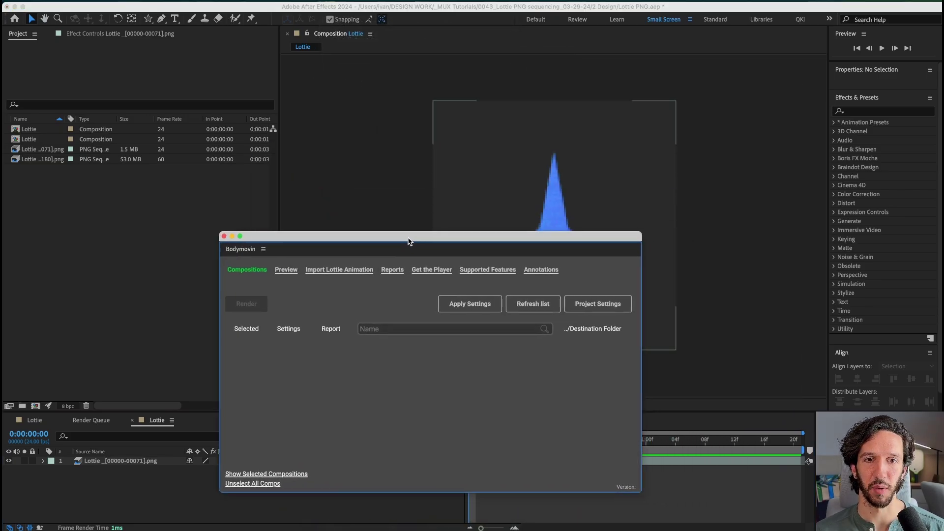
left_click_drag(402, 241, 458, 80)
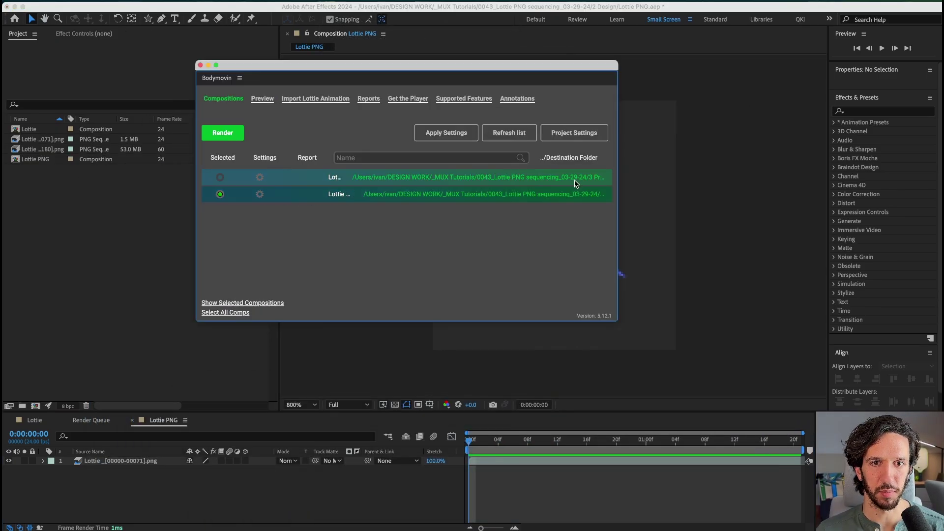
left_click(259, 193)
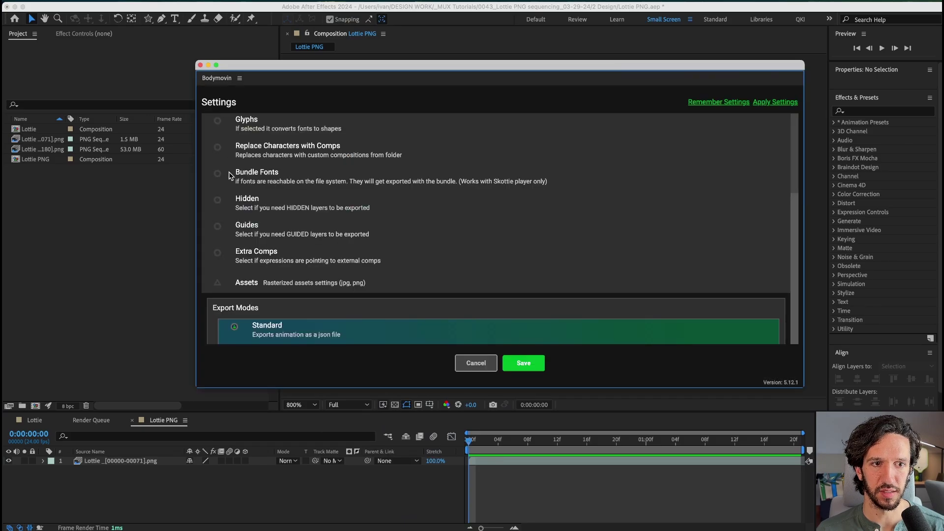
left_click(220, 282)
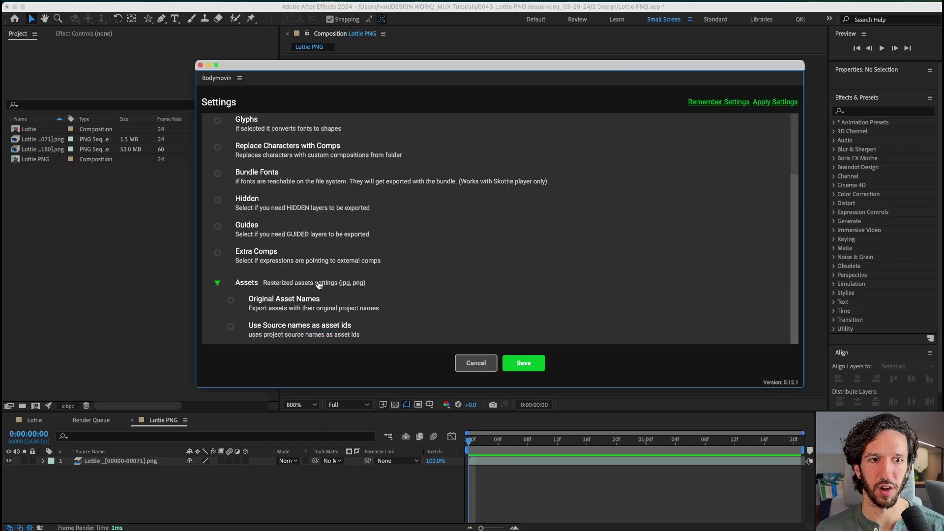
Step: Enable image compression at 80 and include the images in the json
scroll(302, 285, "down", 5)
left_click(244, 245)
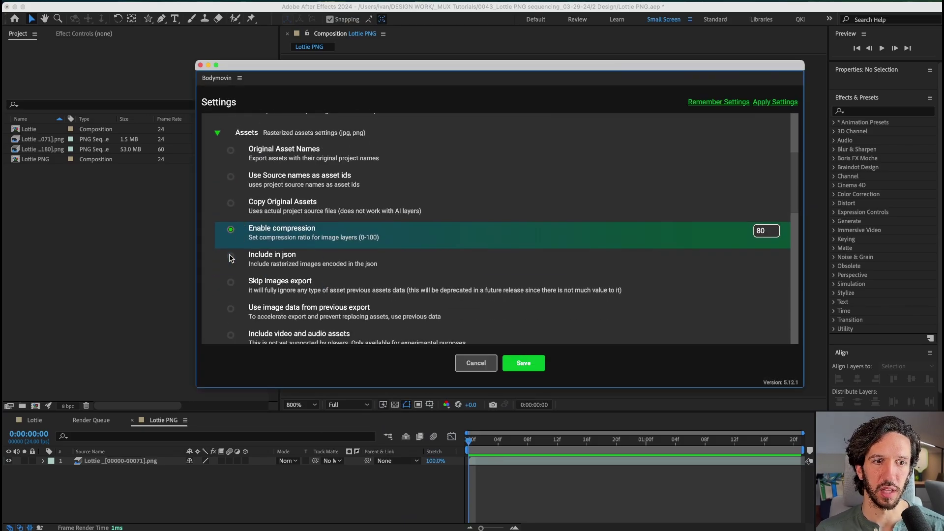
left_click(230, 257)
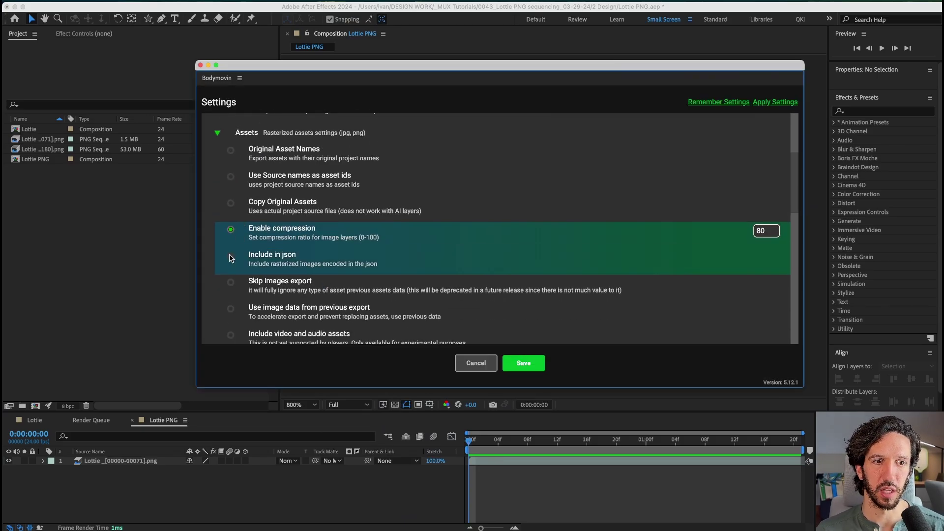
left_click_drag(376, 265, 252, 269)
left_click(375, 266)
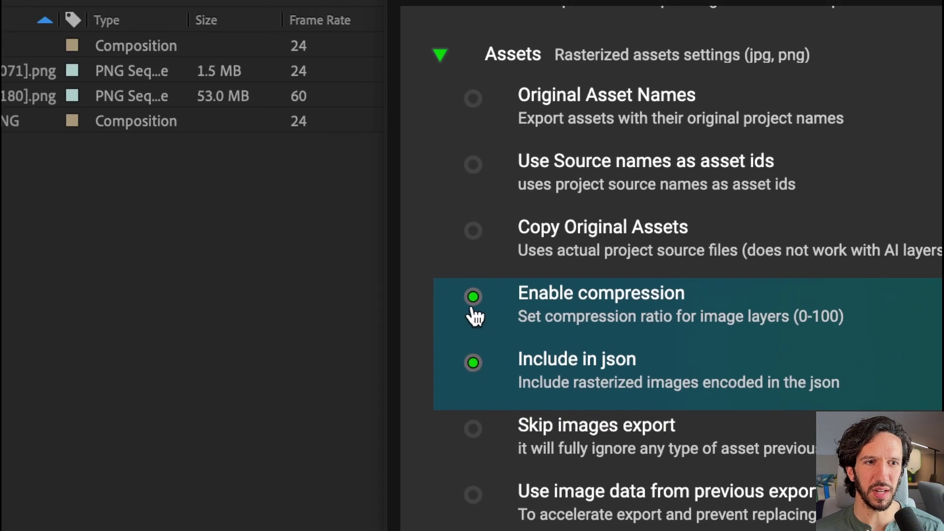
left_click(96, 216)
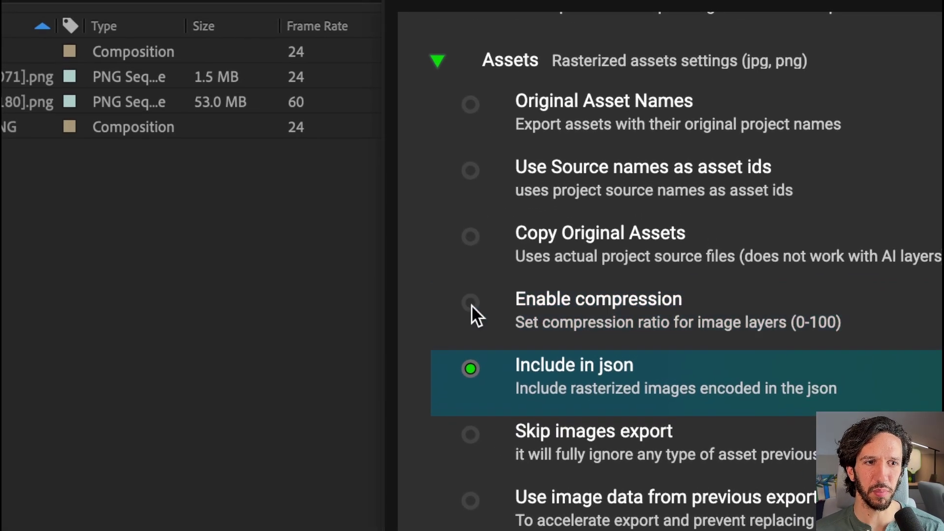
left_click(96, 216)
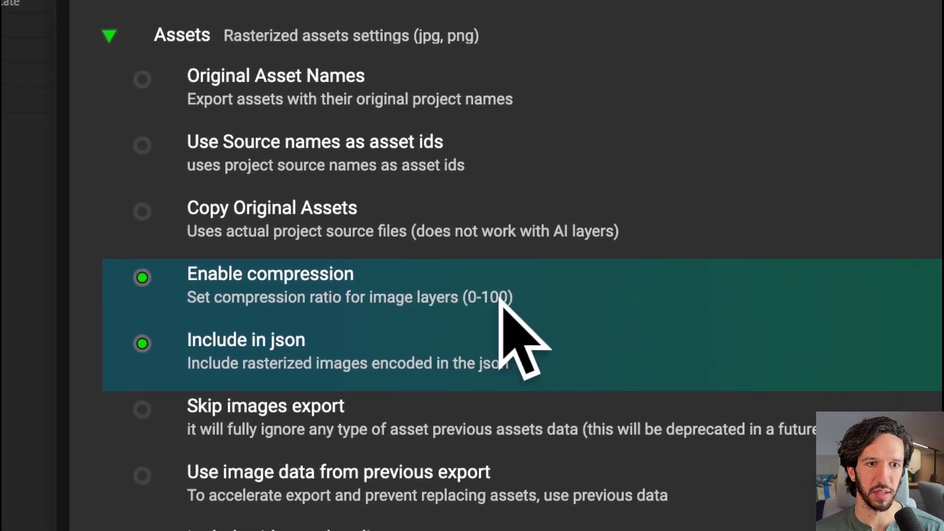
Step: Keep the Demo export mode selected so an html preview is produced
scroll(545, 339, "down", 10)
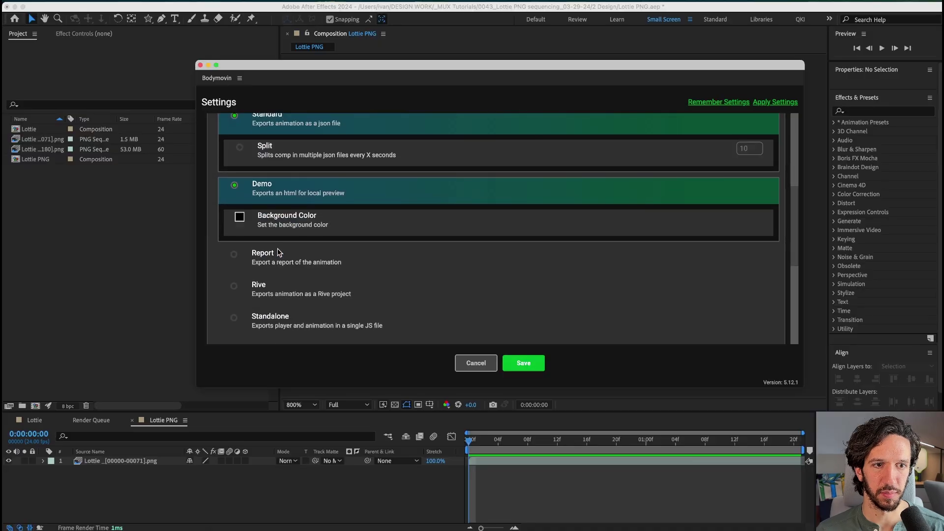
left_click(235, 185)
left_click(234, 187)
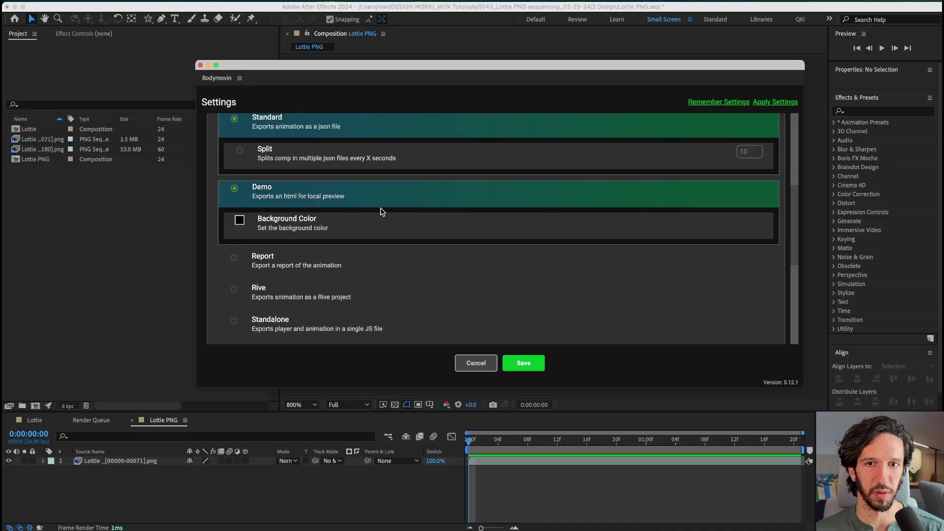
scroll(385, 211, "up", 1)
Step: Save the Bodymovin settings and render the Lottie PNG export
left_click(523, 363)
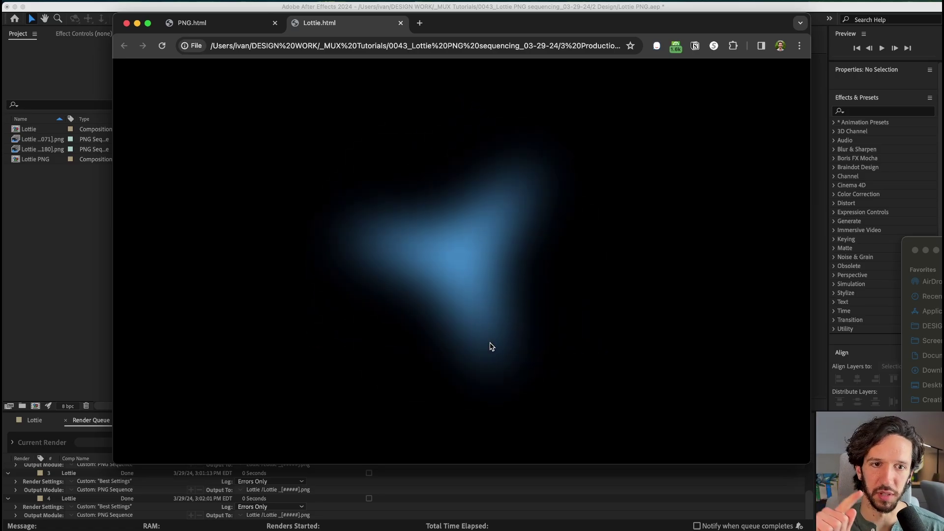
Step: Switch to the PNG.html tab and try a red #lottie background, then restore black
key("ctrl+shift+Tab")
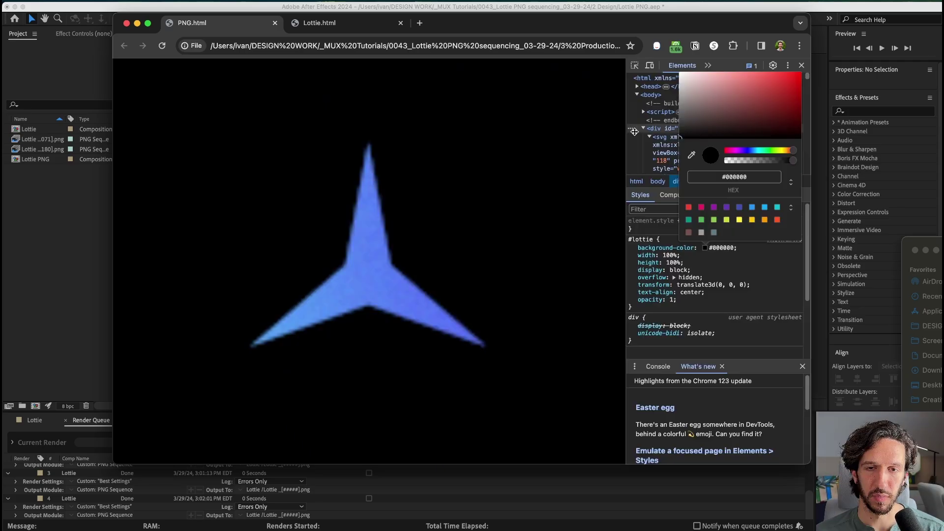
left_click_drag(681, 104, 722, 127)
left_click(801, 65)
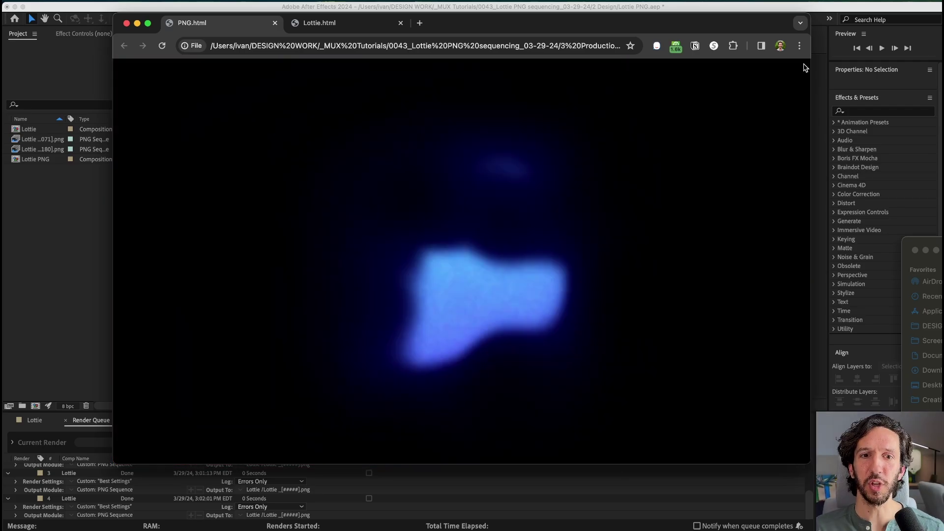